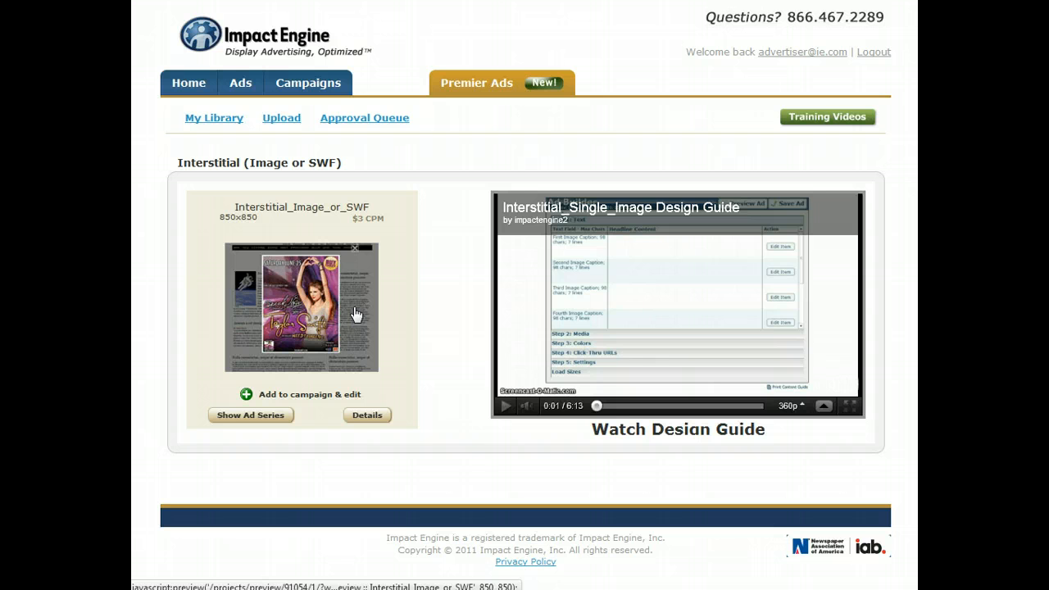
- Preview the Interstitial_Image_or_SWF ad on the sample page and close the ad overlay
{"action": "left_click", "coordinate": [356, 315]}
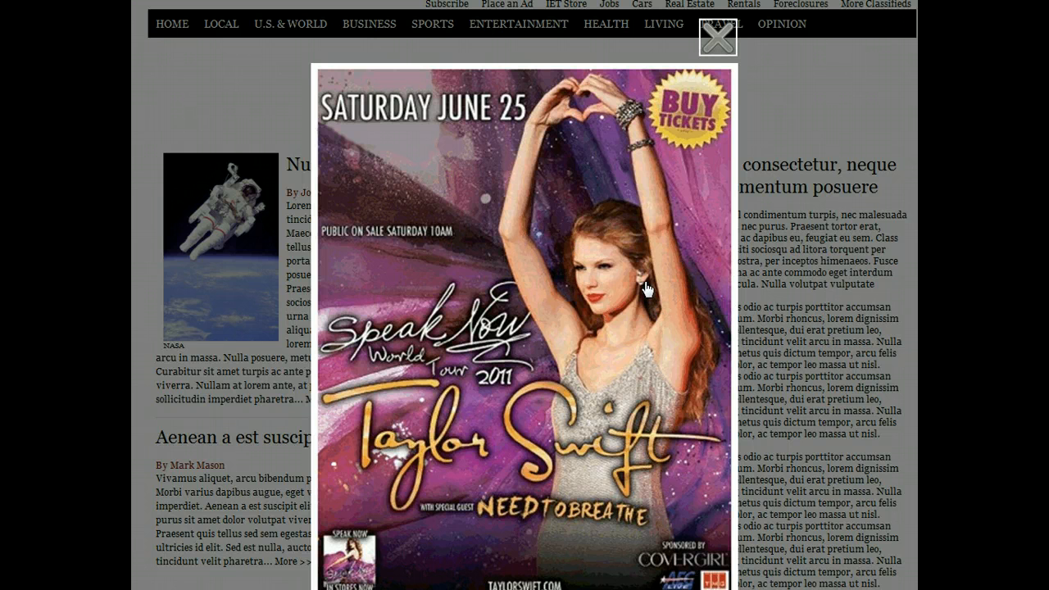
{"action": "left_click", "coordinate": [718, 48]}
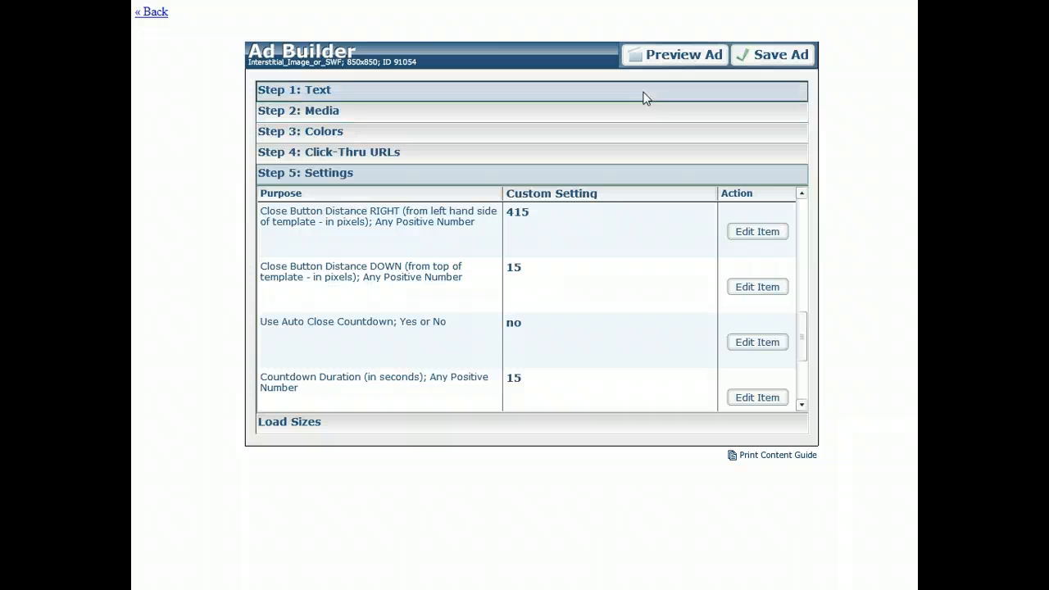
- Review the ad's text and media items, and preview the ad on the sample page
{"action": "left_click", "coordinate": [644, 96]}
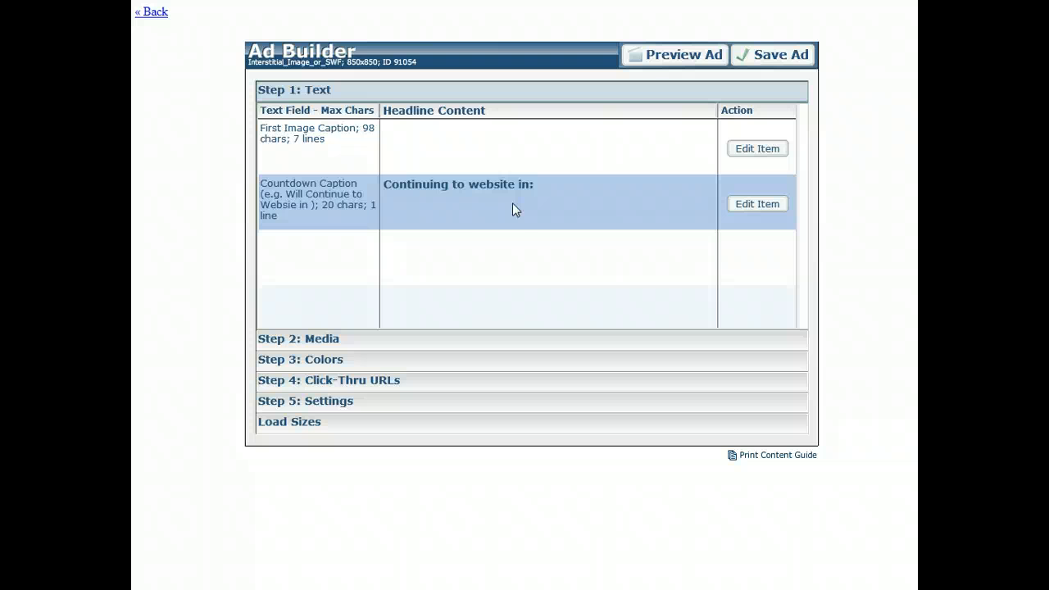
{"action": "left_click", "coordinate": [501, 340]}
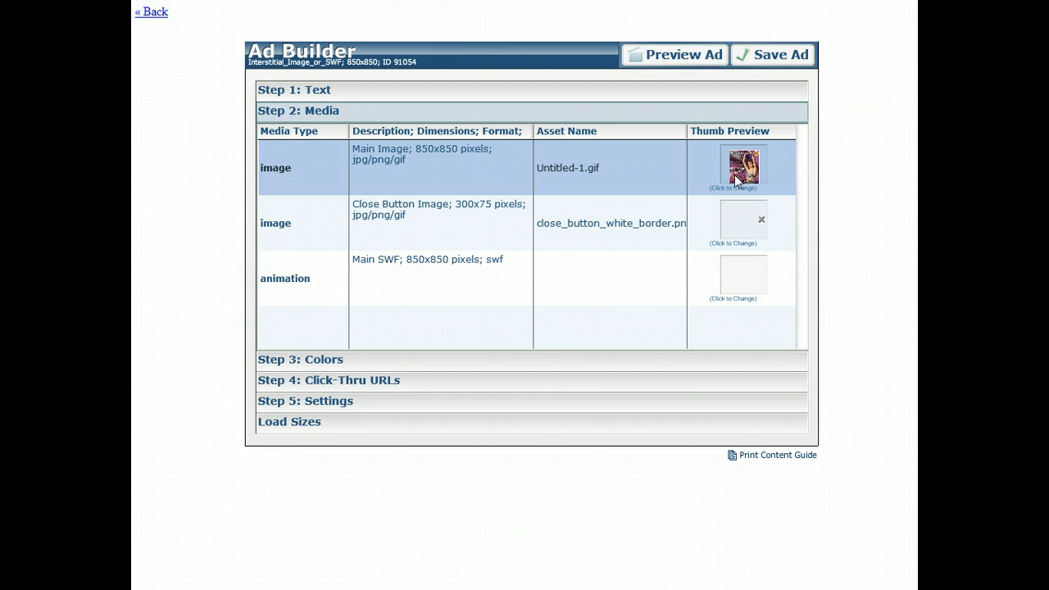
{"action": "left_click", "coordinate": [679, 56]}
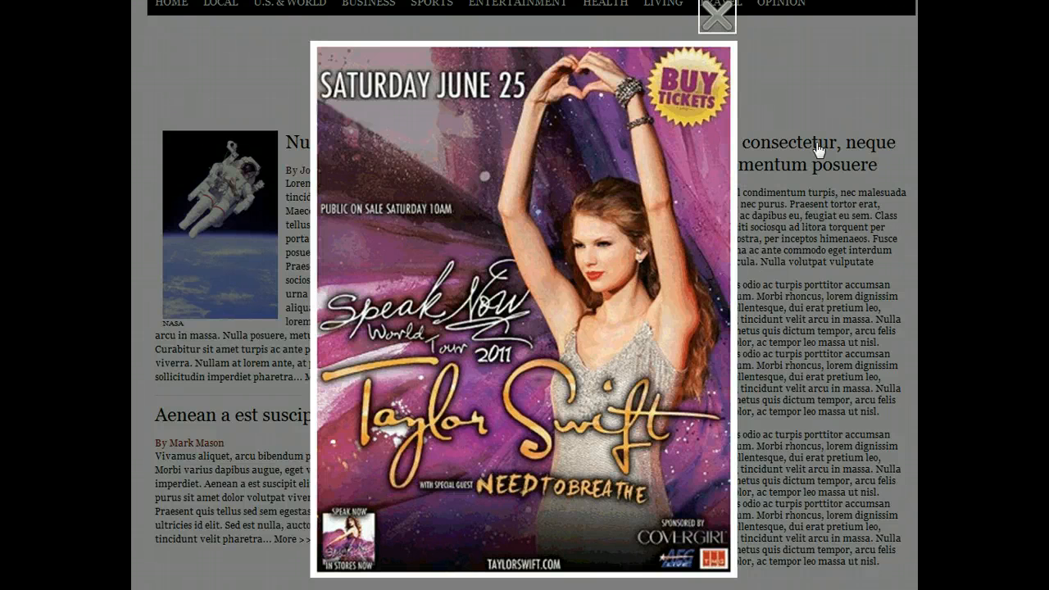
{"action": "scroll", "coordinate": [791, 17], "scroll_direction": "up", "scroll_amount": 1}
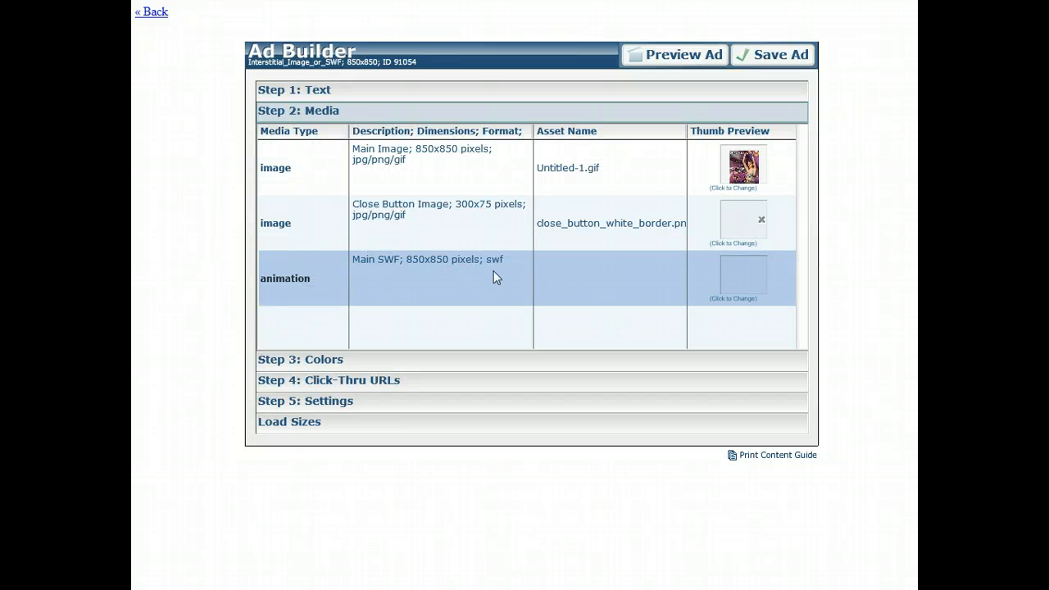
- Review all the ad's color items, including the countdown caption color, and its click-thru URL
{"action": "left_click", "coordinate": [472, 362]}
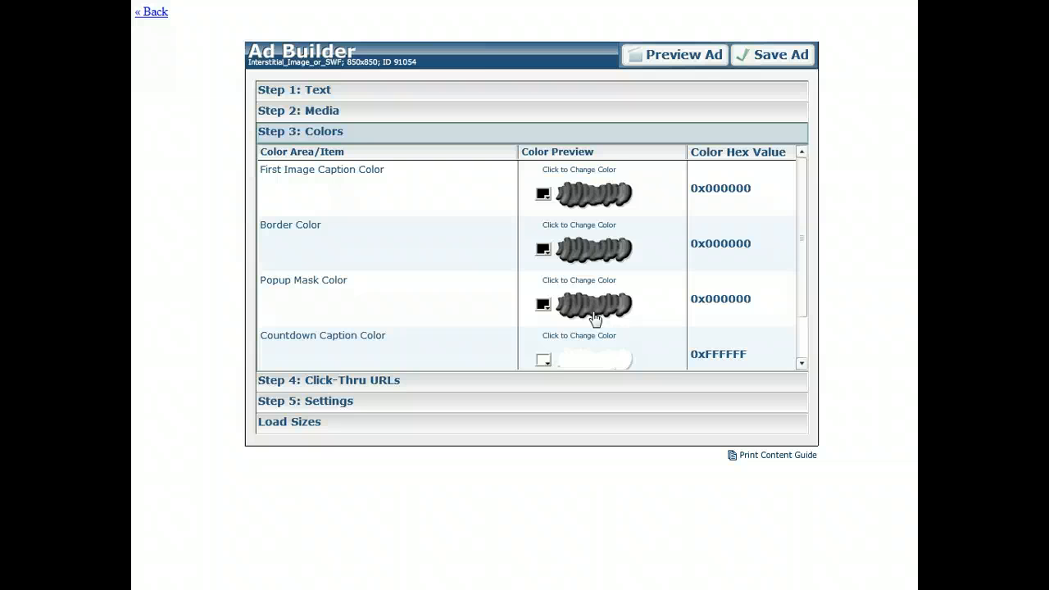
{"action": "left_click", "coordinate": [801, 334]}
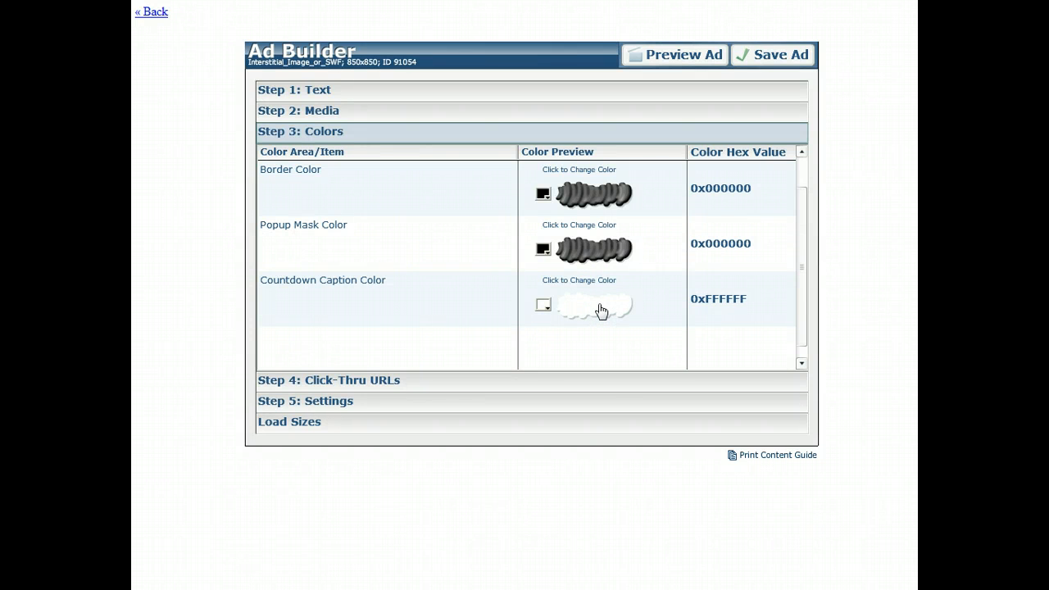
{"action": "left_click", "coordinate": [556, 388]}
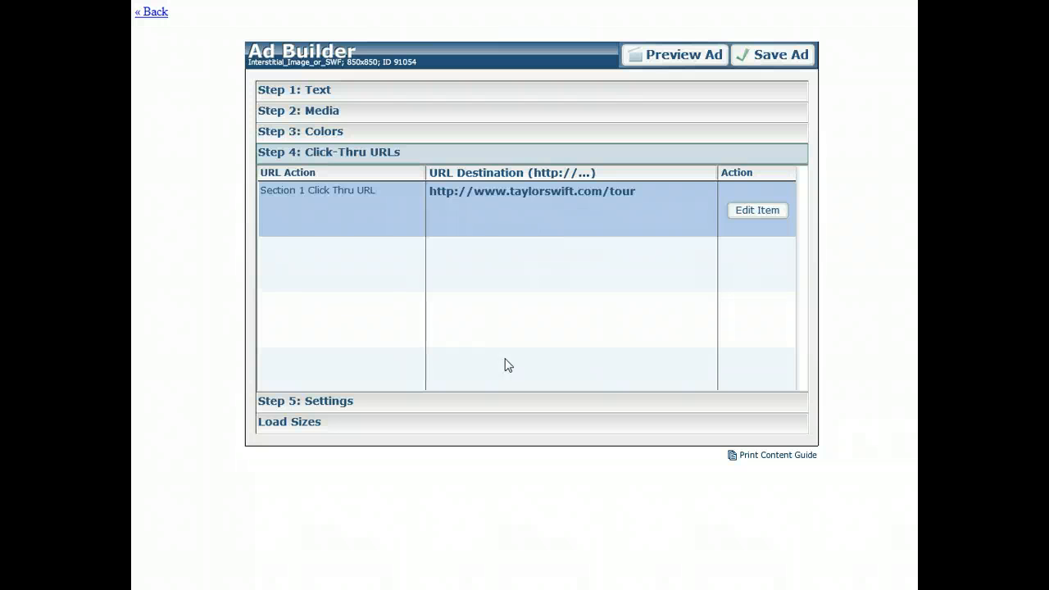
- Review the ad's settings from border thickness and fade duration through close button location and launch limit
{"action": "left_click", "coordinate": [498, 402]}
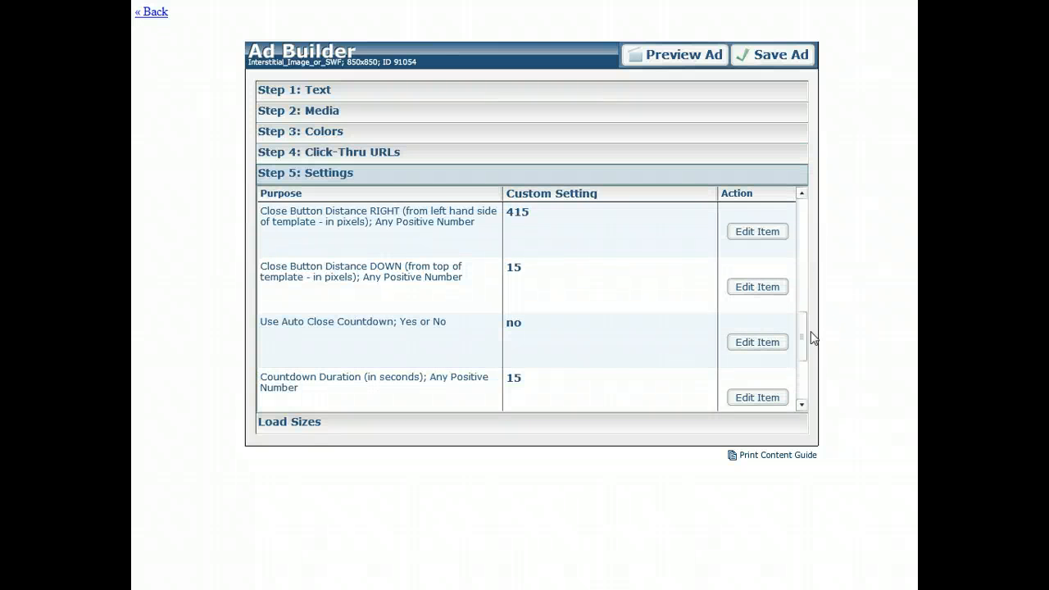
{"action": "left_click_drag", "start_coordinate": [804, 352], "coordinate": [812, 210]}
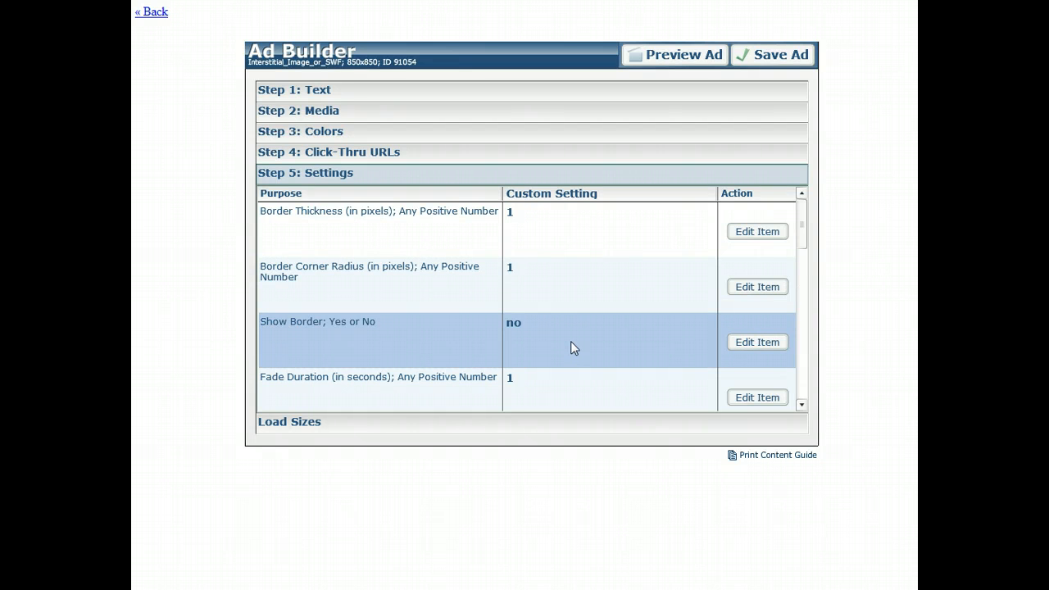
{"action": "left_click", "coordinate": [802, 406]}
{"action": "left_click", "coordinate": [802, 404]}
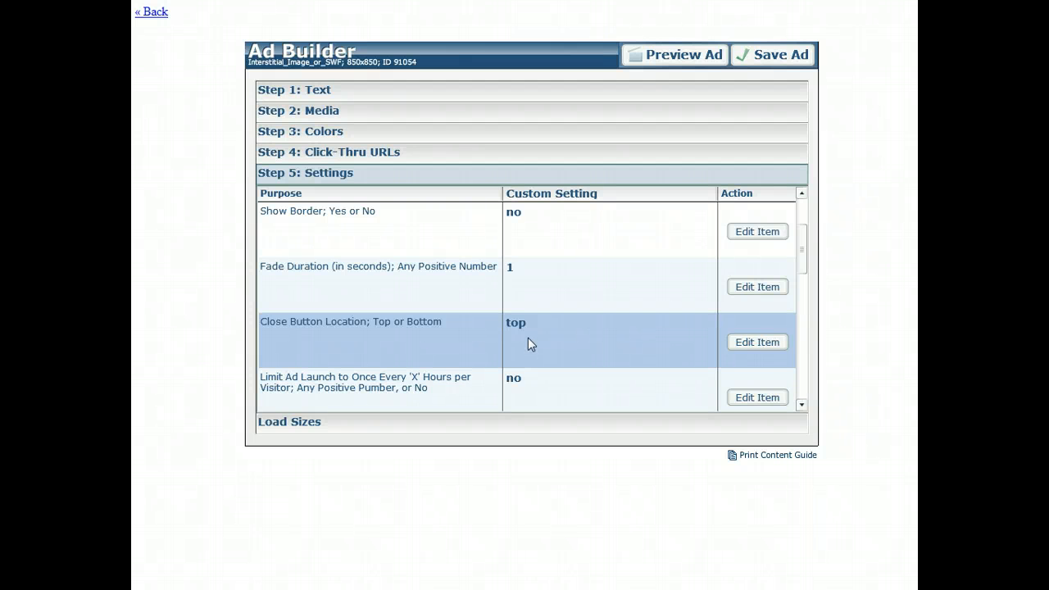
{"action": "left_click", "coordinate": [802, 405]}
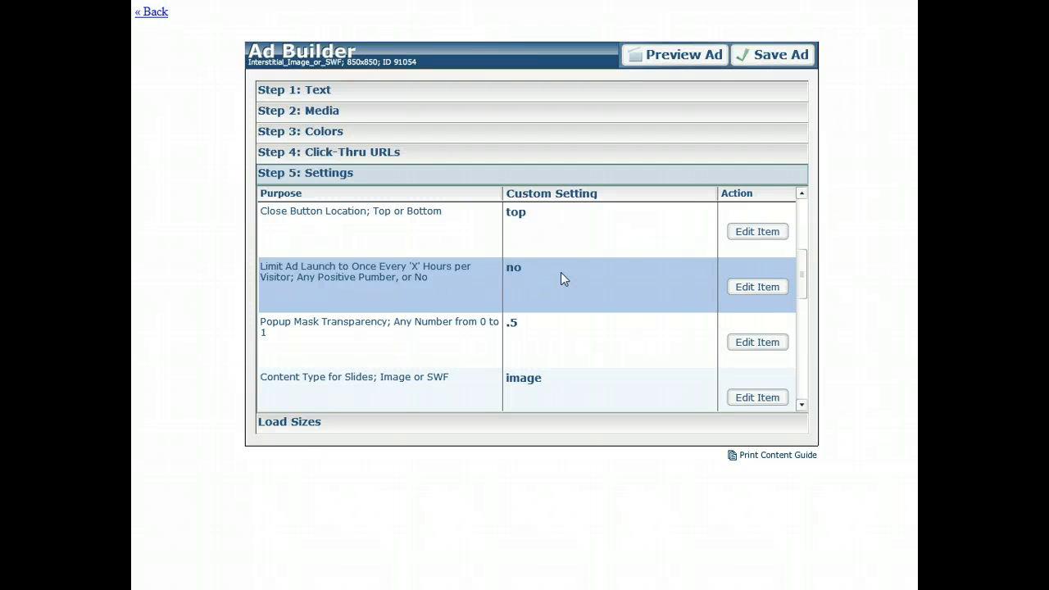
- Try limiting the ad launch to once every 24 hours per visitor, and restore the limit to no
{"action": "left_click", "coordinate": [534, 279]}
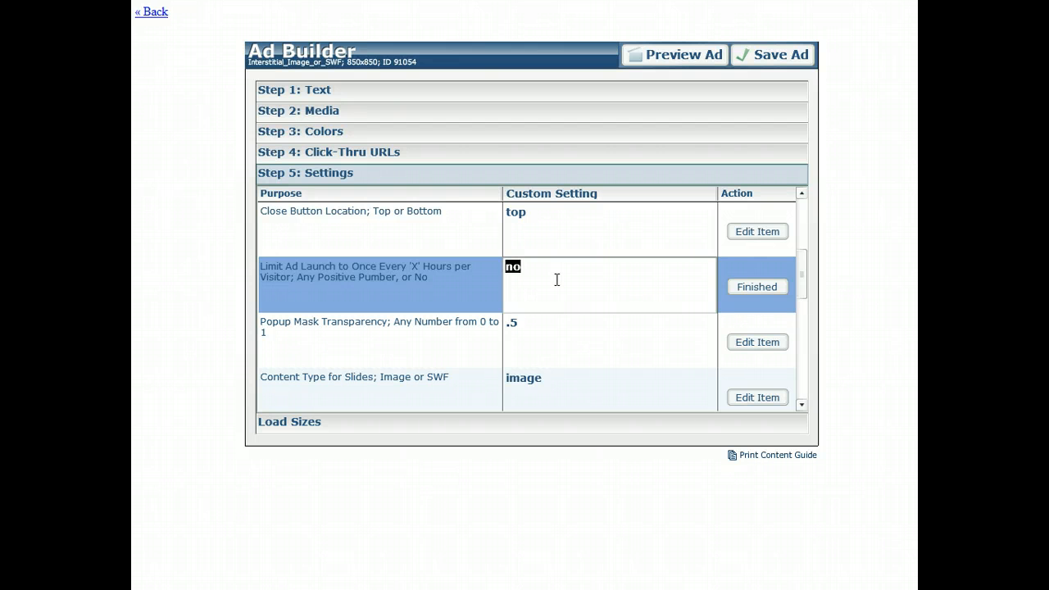
{"action": "type", "text": "24"}
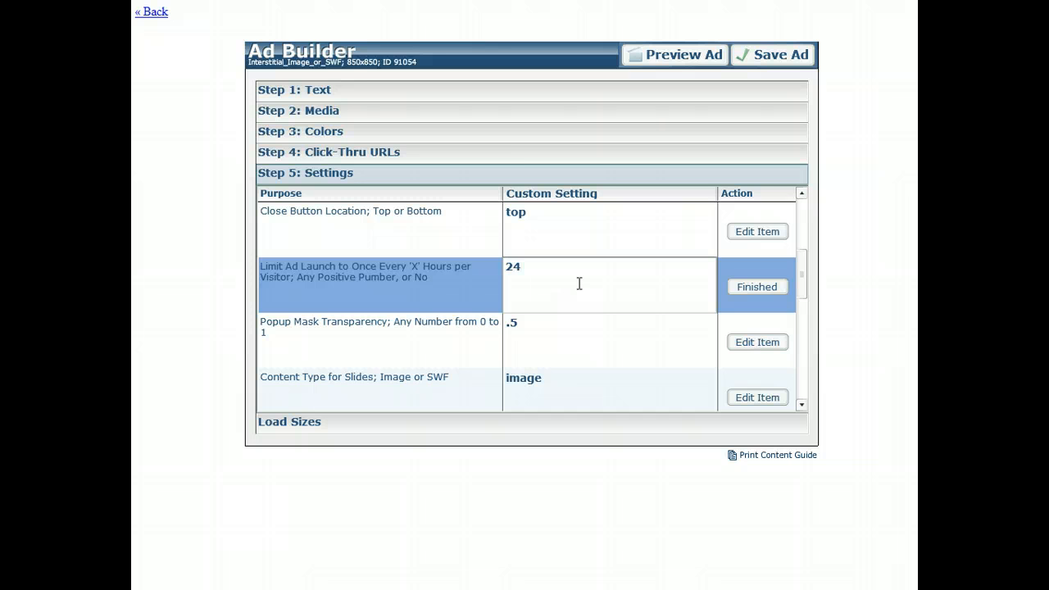
{"action": "key", "text": "BackSpace"}
{"action": "key", "text": "BackSpace"}
{"action": "type", "text": "no"}
- Review the popup mask transparency, slide content type and customized close button location settings
{"action": "left_click", "coordinate": [565, 333]}
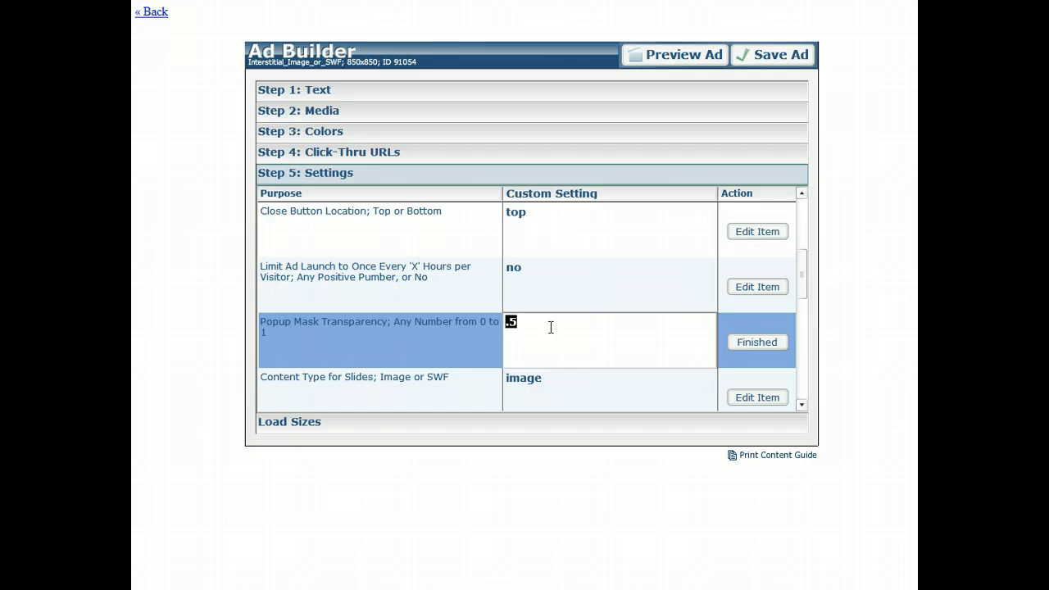
{"action": "left_click", "coordinate": [573, 400]}
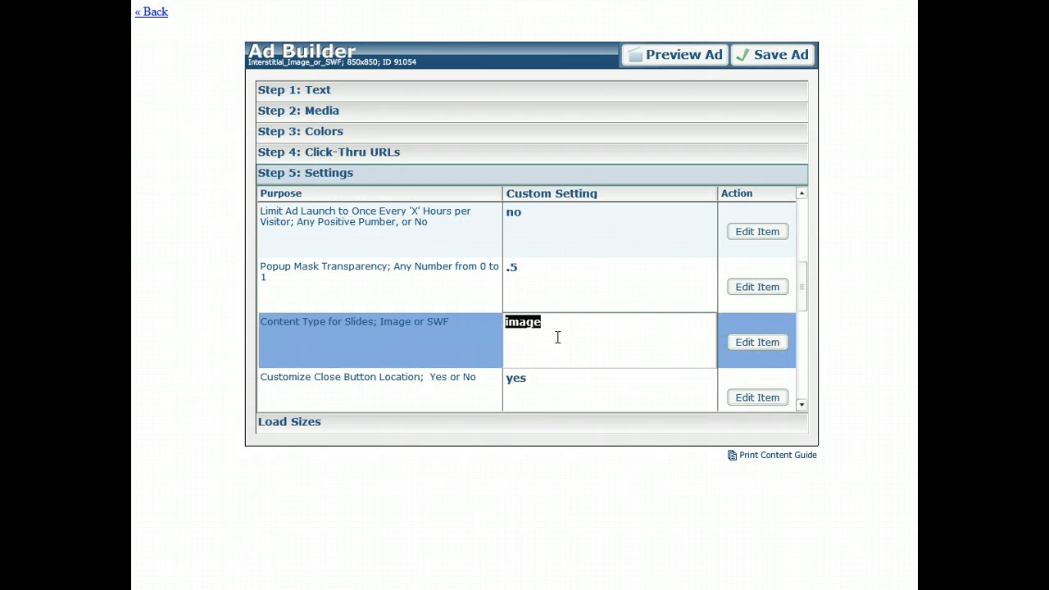
{"action": "left_click", "coordinate": [801, 409]}
{"action": "left_click", "coordinate": [801, 410]}
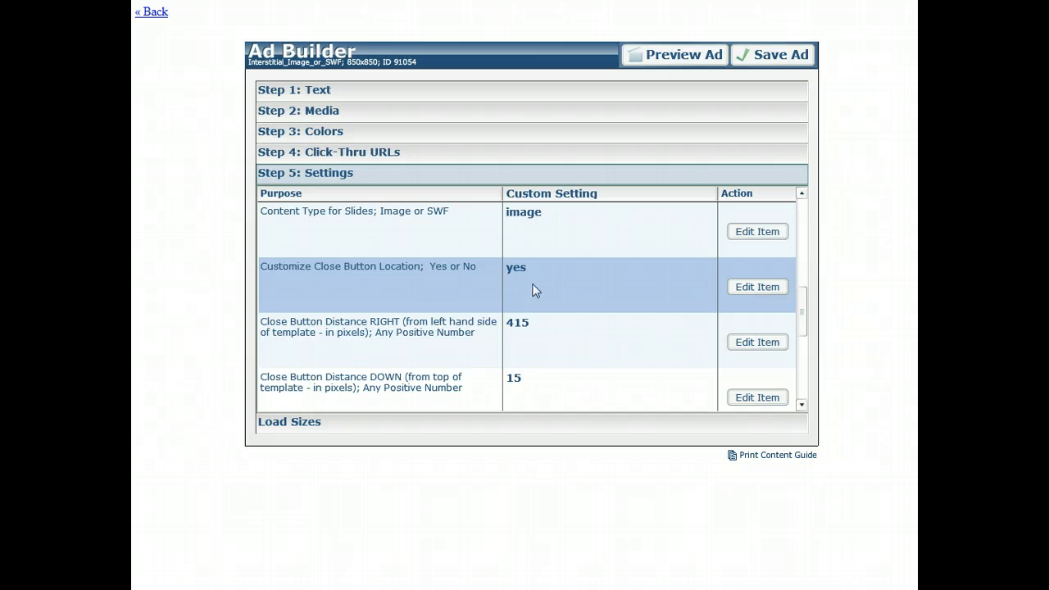
{"action": "left_click_drag", "start_coordinate": [806, 309], "coordinate": [807, 281]}
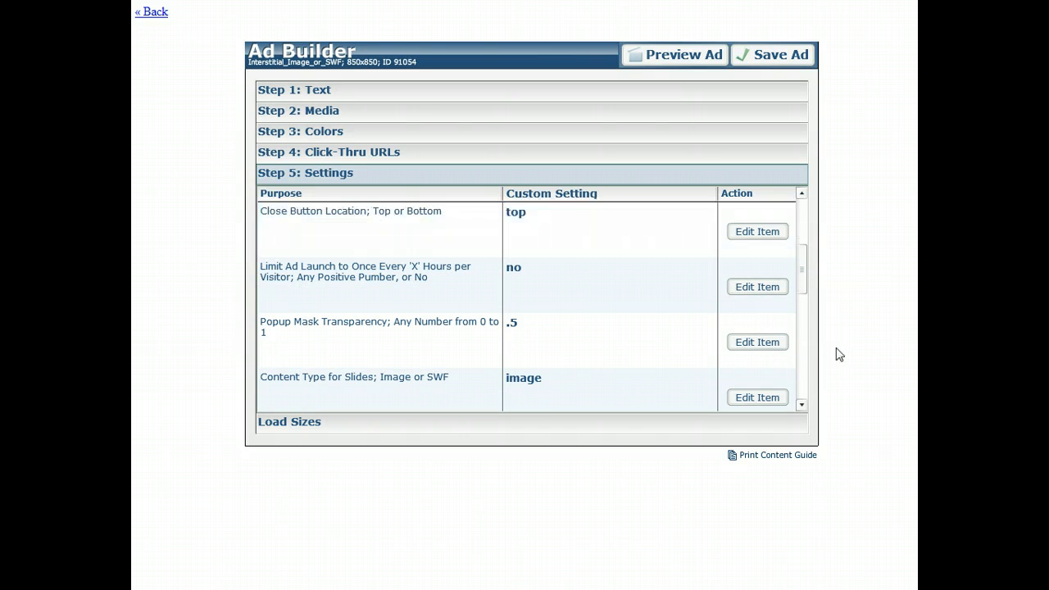
- Set the Close Button Distance RIGHT to 200 pixels, save the ad and preview it
{"action": "left_click", "coordinate": [802, 405]}
{"action": "left_click", "coordinate": [802, 405]}
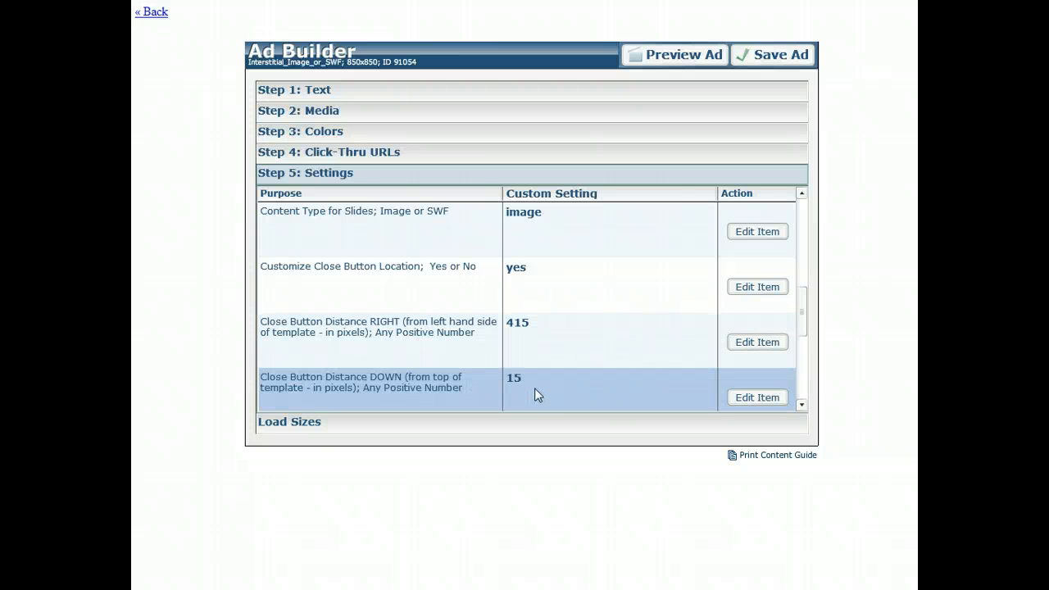
{"action": "left_click", "coordinate": [549, 345]}
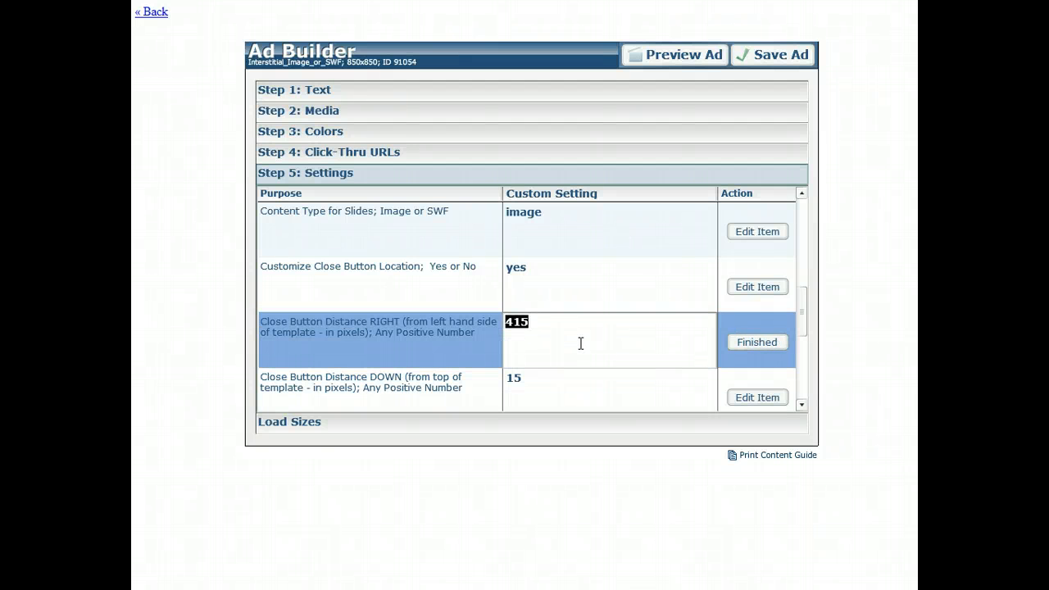
{"action": "type", "text": "200"}
{"action": "left_click", "coordinate": [771, 54]}
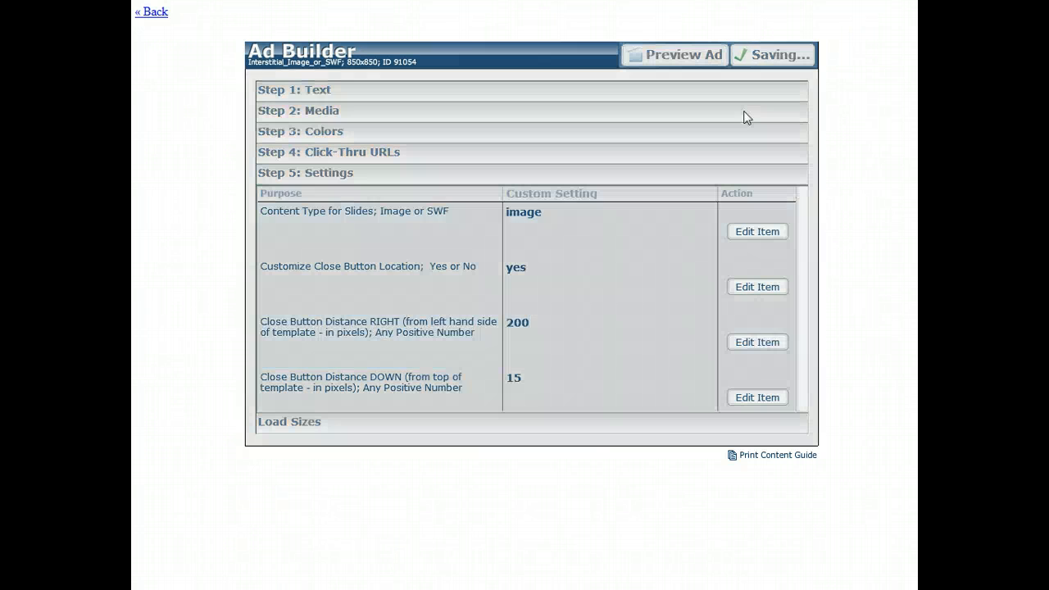
{"action": "left_click", "coordinate": [646, 57]}
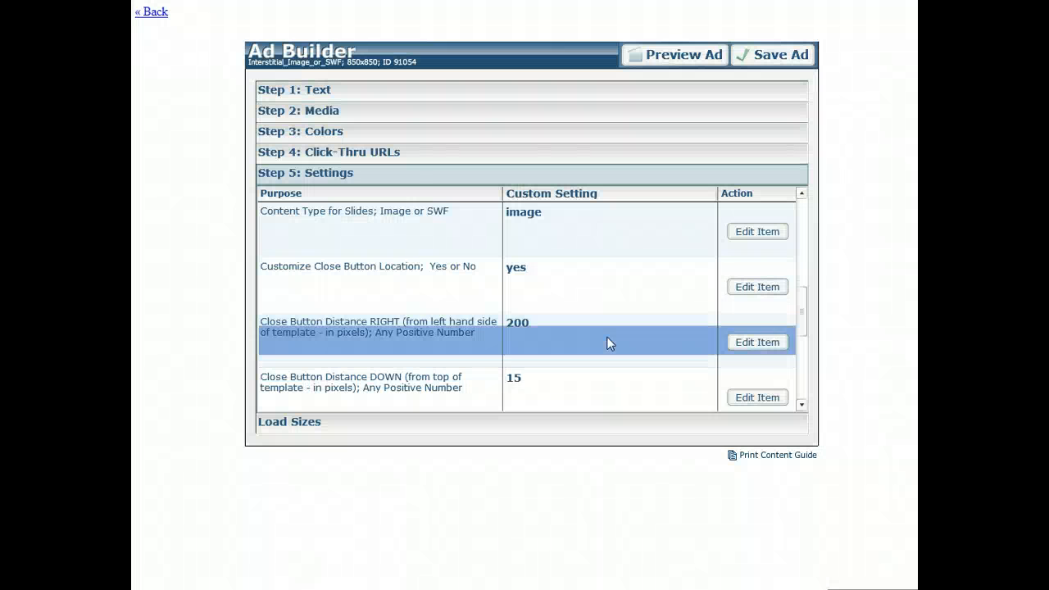
- Set the Close Button Distance RIGHT back to 415 pixels
{"action": "left_click", "coordinate": [608, 339]}
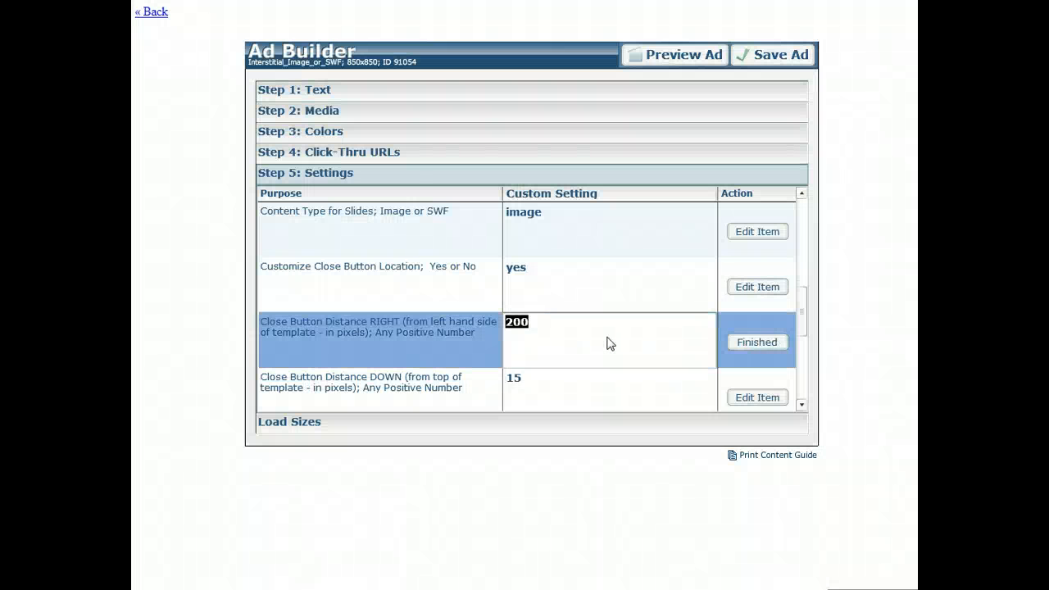
{"action": "type", "text": "415"}
{"action": "key", "text": "Tab"}
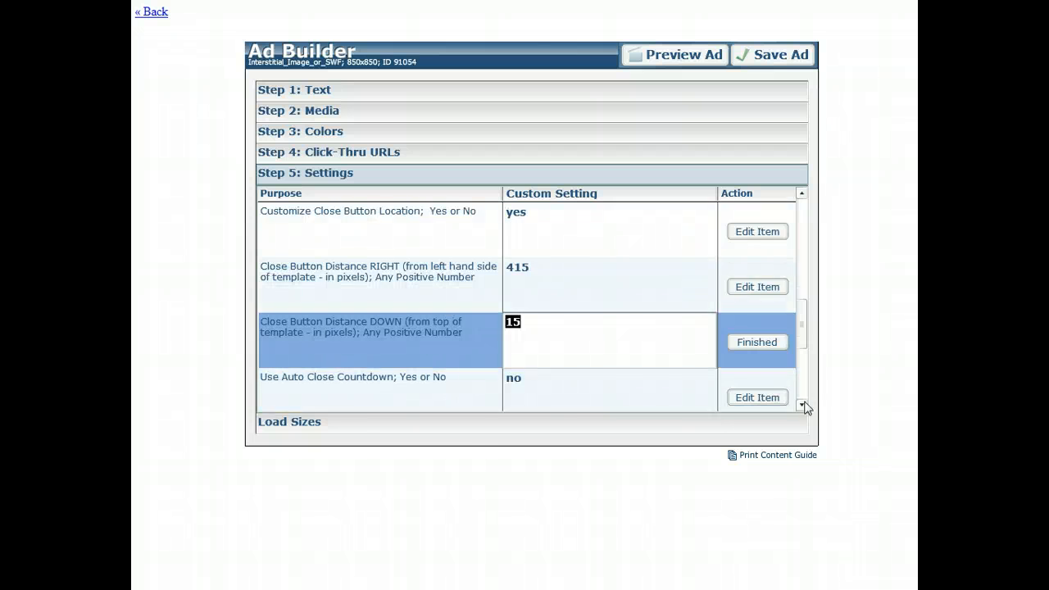
- Set Use Auto Close Countdown to yes and save the ad
{"action": "left_click", "coordinate": [804, 405]}
{"action": "left_click", "coordinate": [804, 405]}
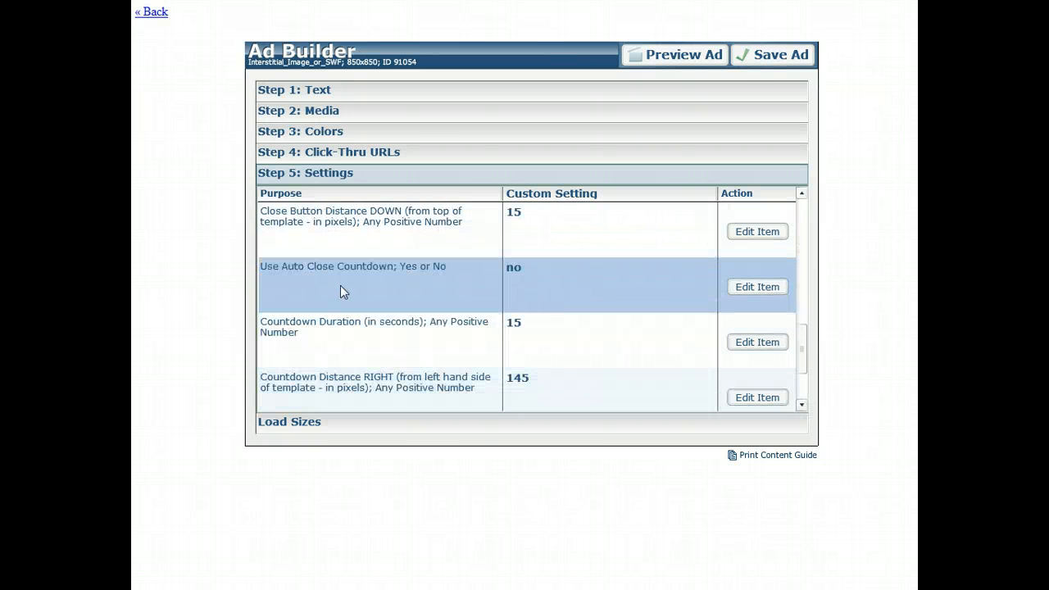
{"action": "left_click", "coordinate": [562, 281]}
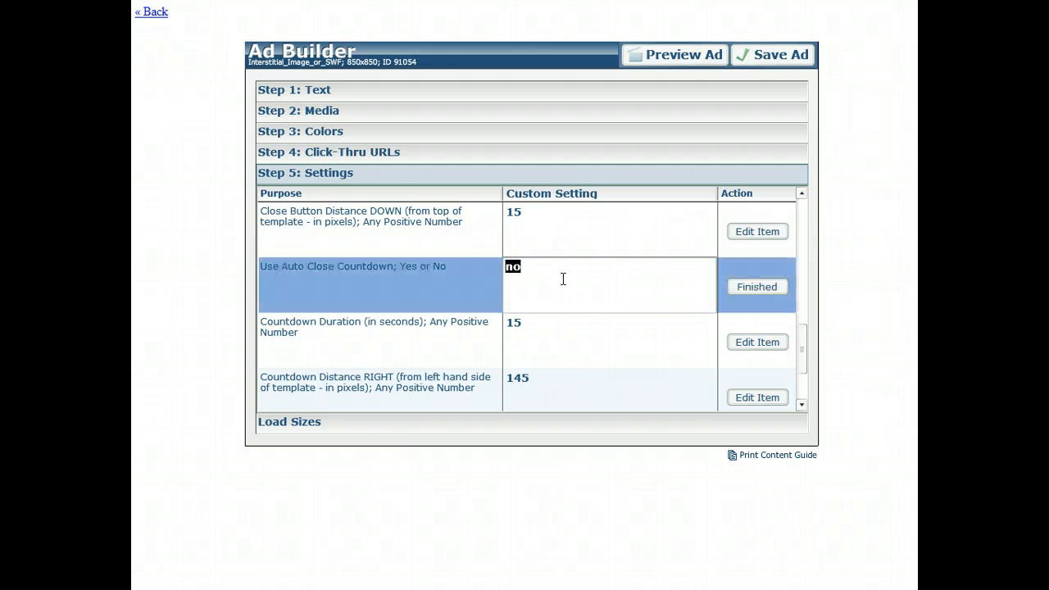
{"action": "type", "text": "yes"}
{"action": "left_click", "coordinate": [562, 345]}
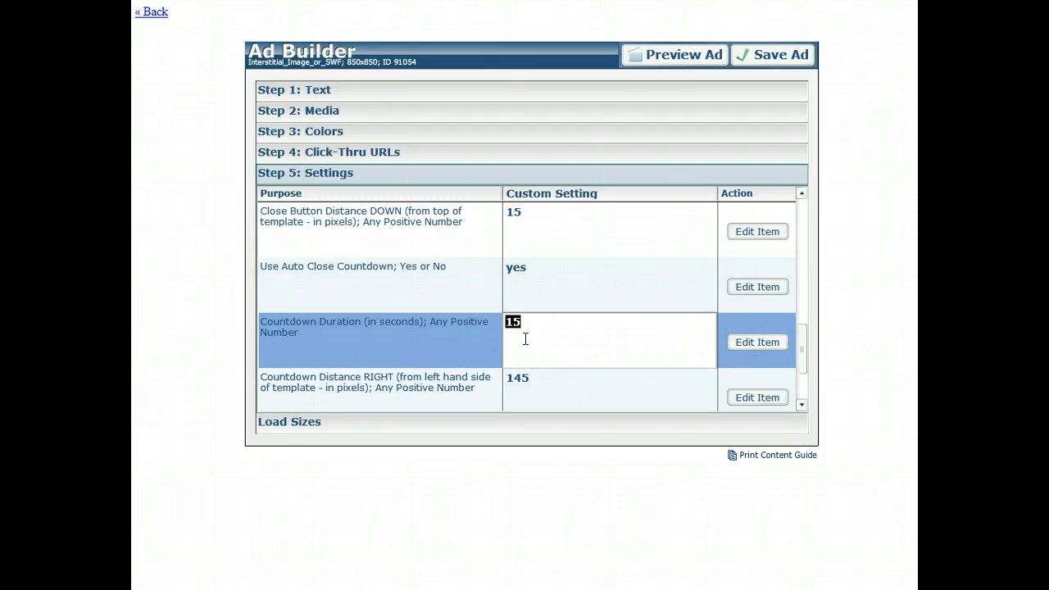
{"action": "left_click", "coordinate": [773, 55]}
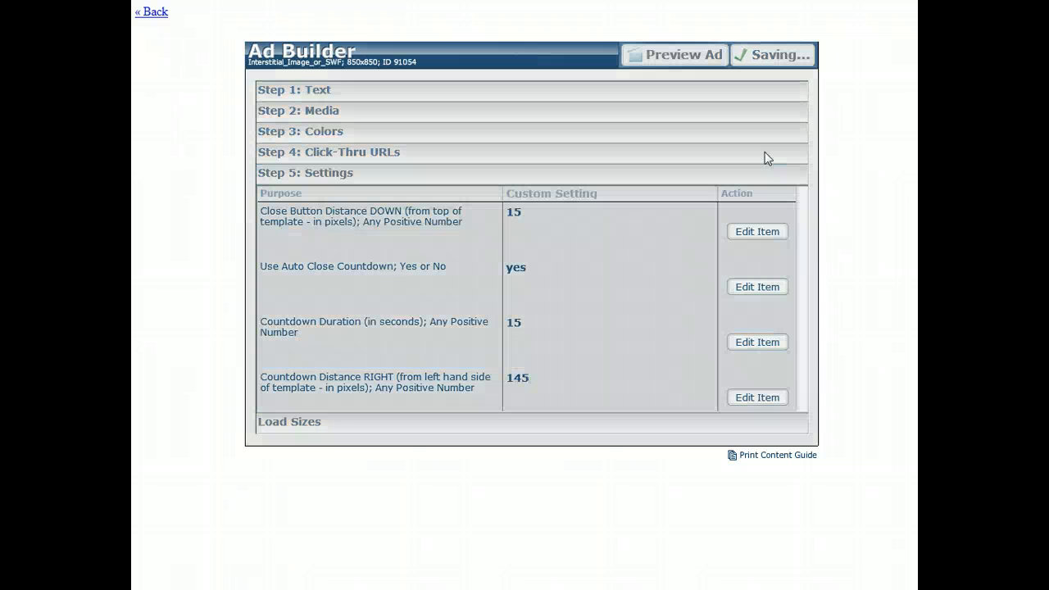